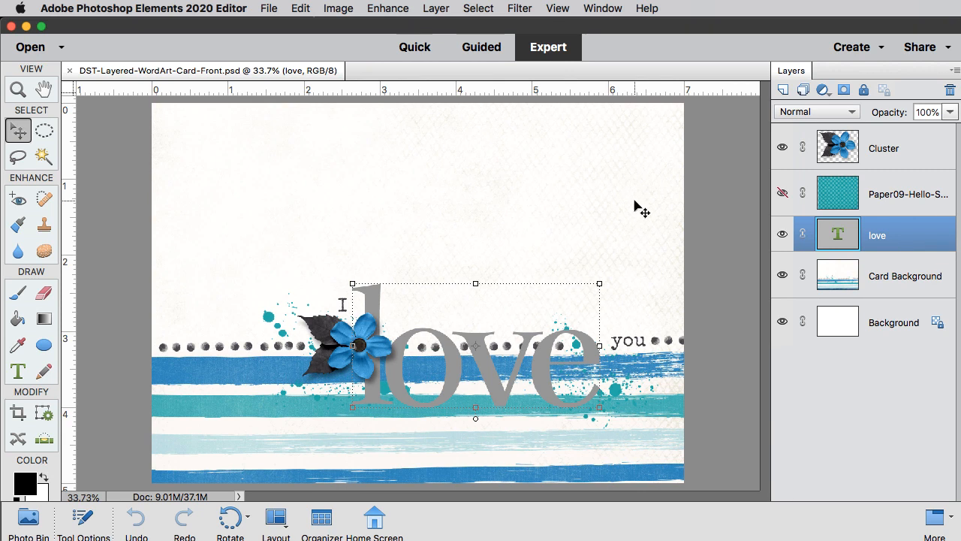
- Add a drop shadow to the "love" text layer with size 15 px, distance 10 px and opacity 50%
left_click(436, 9)
mouse_move(559, 92)
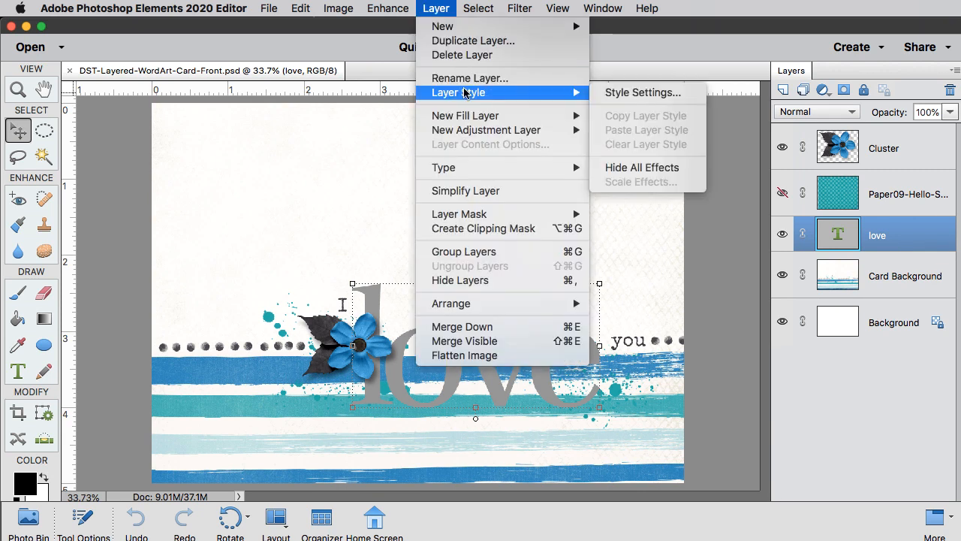
left_click(616, 92)
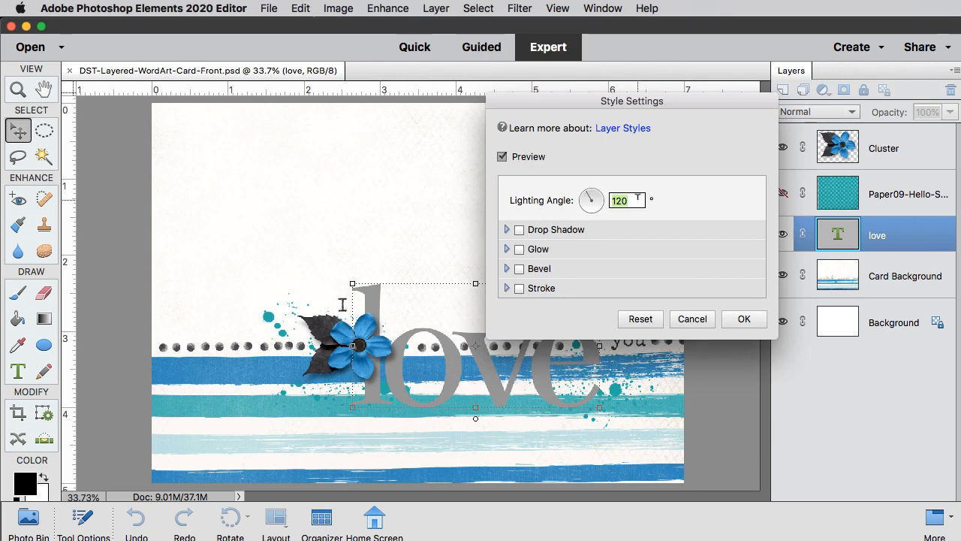
left_click(556, 233)
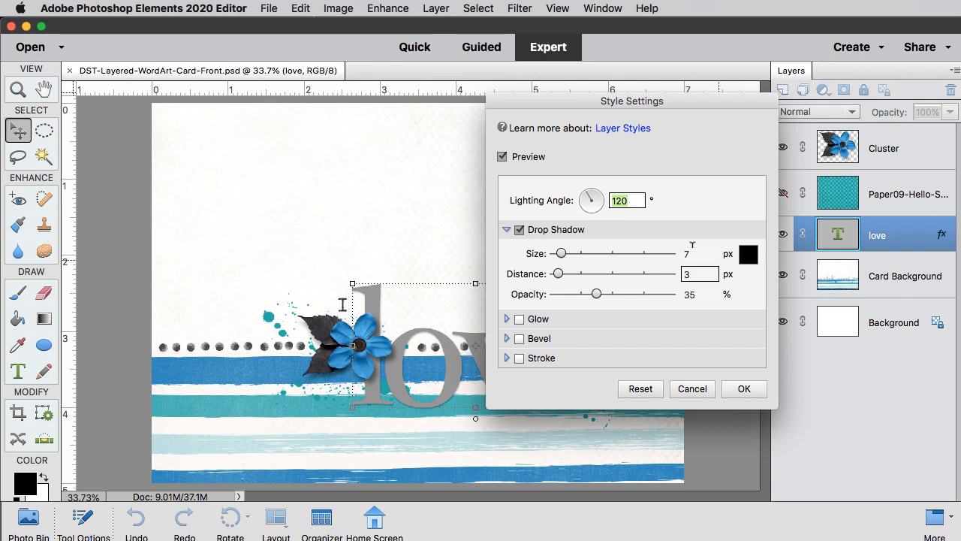
left_click(695, 253)
type("15")
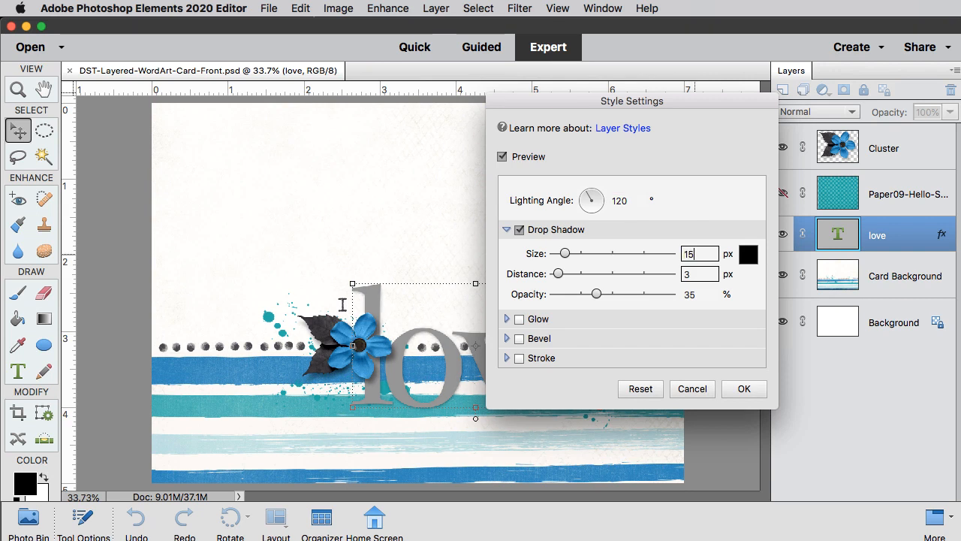
left_click(693, 273)
type("10")
left_click(699, 290)
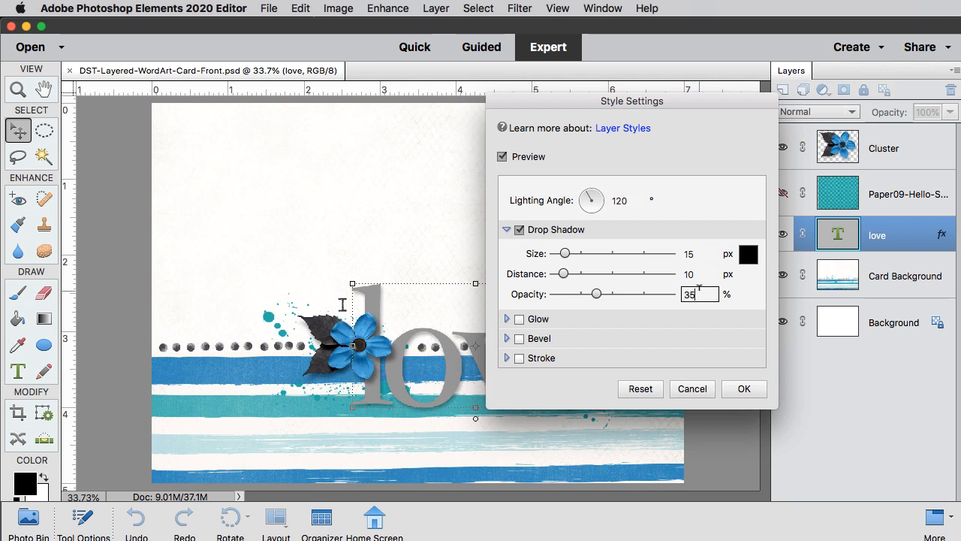
type("6")
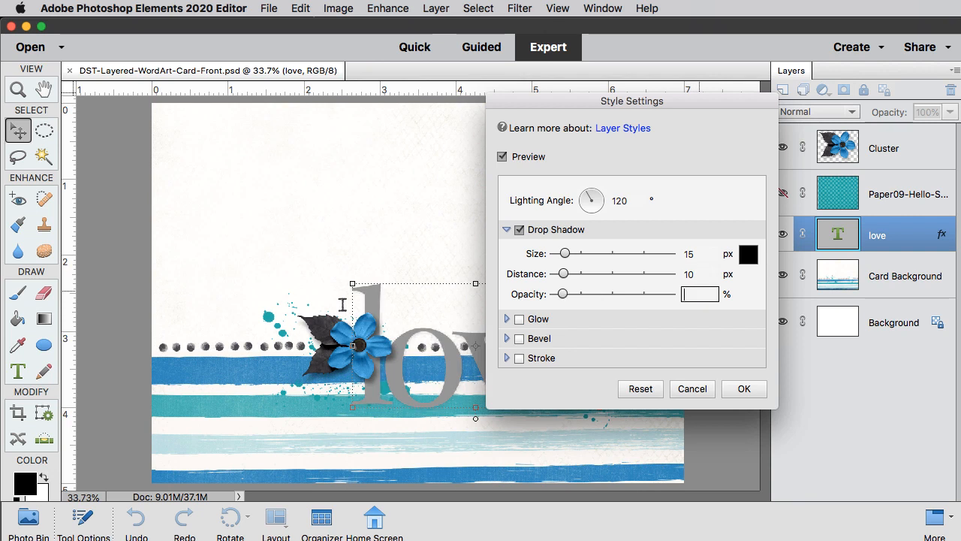
type("0")
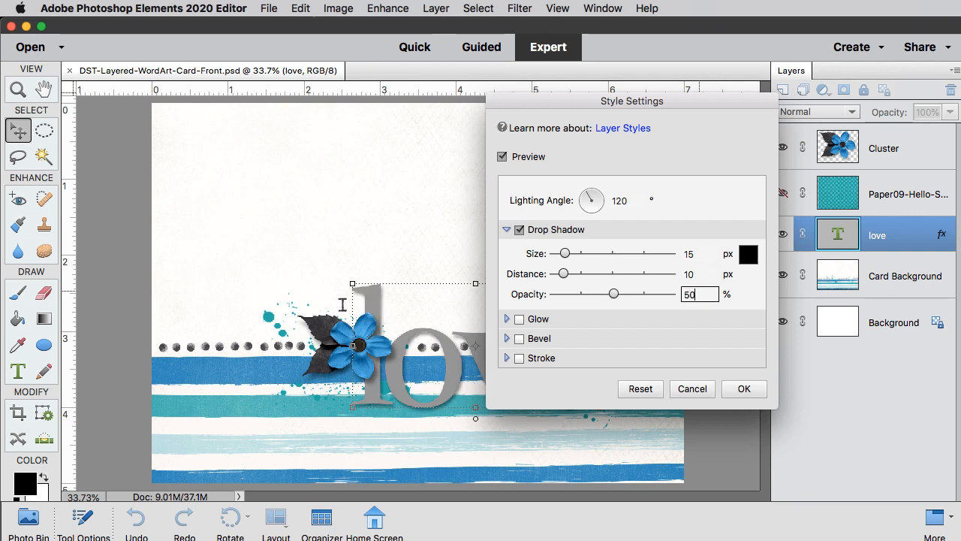
- Add an upward bevel of 50 px to the "love" text and apply the style settings
left_click(542, 341)
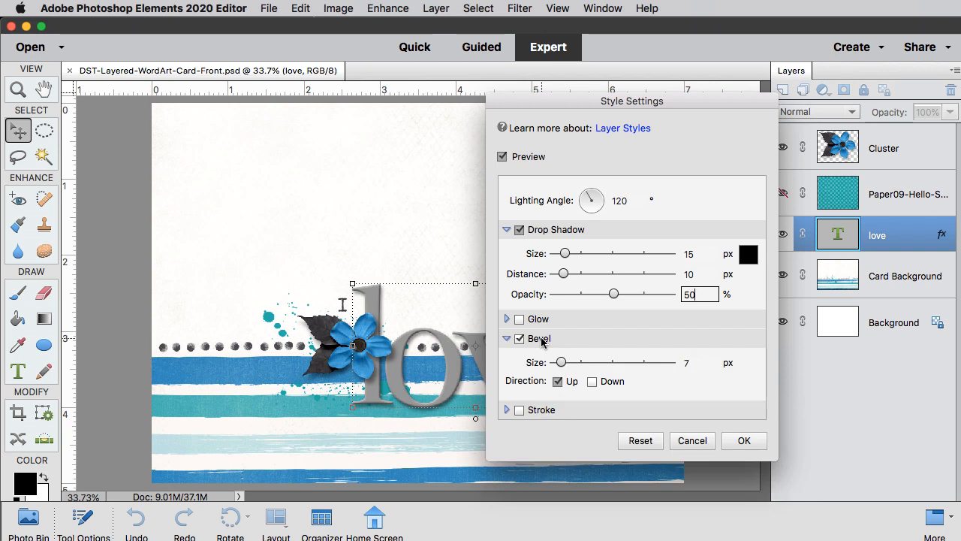
left_click(697, 362)
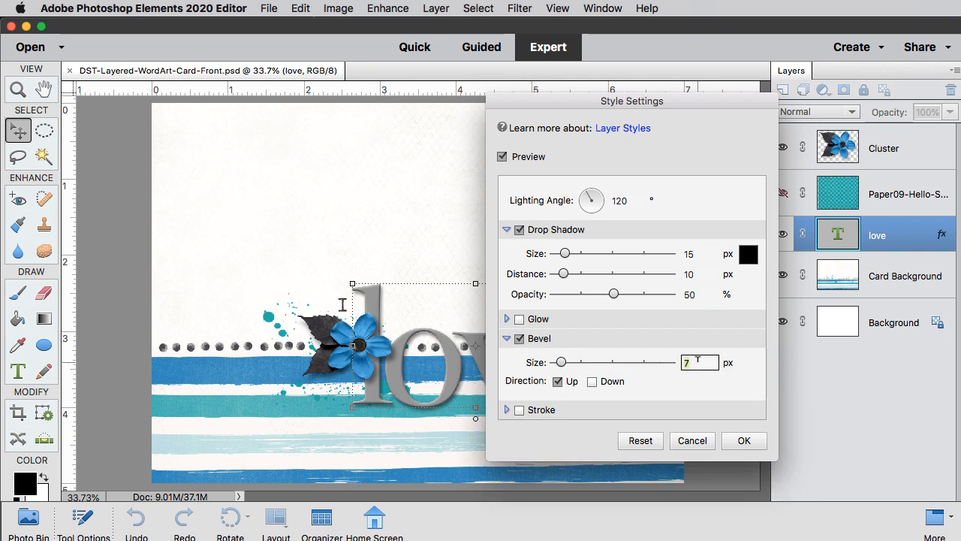
type("50")
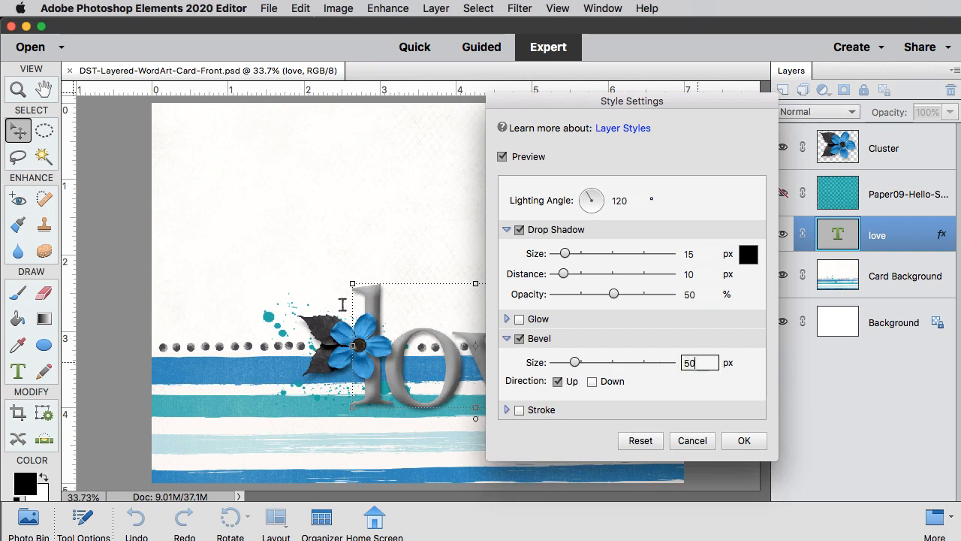
left_click(746, 441)
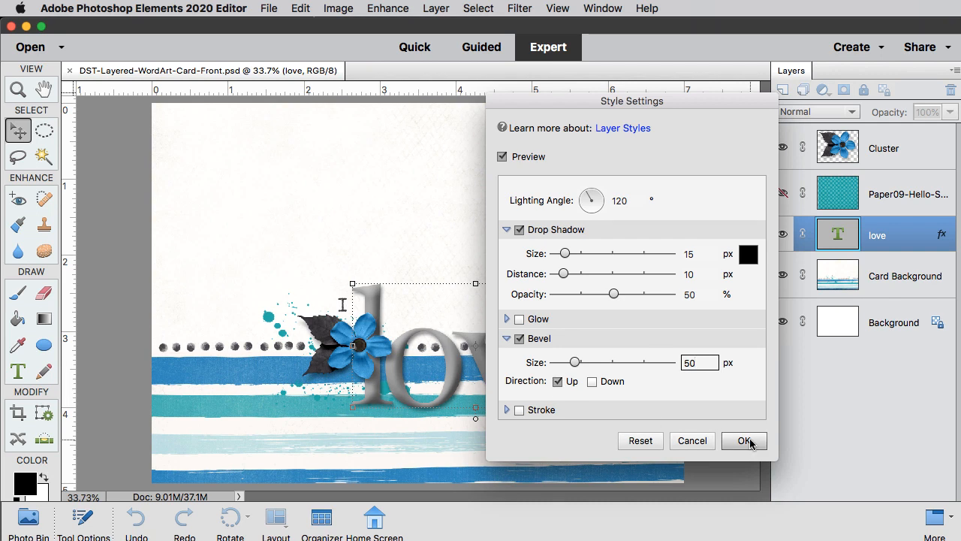
left_click(748, 441)
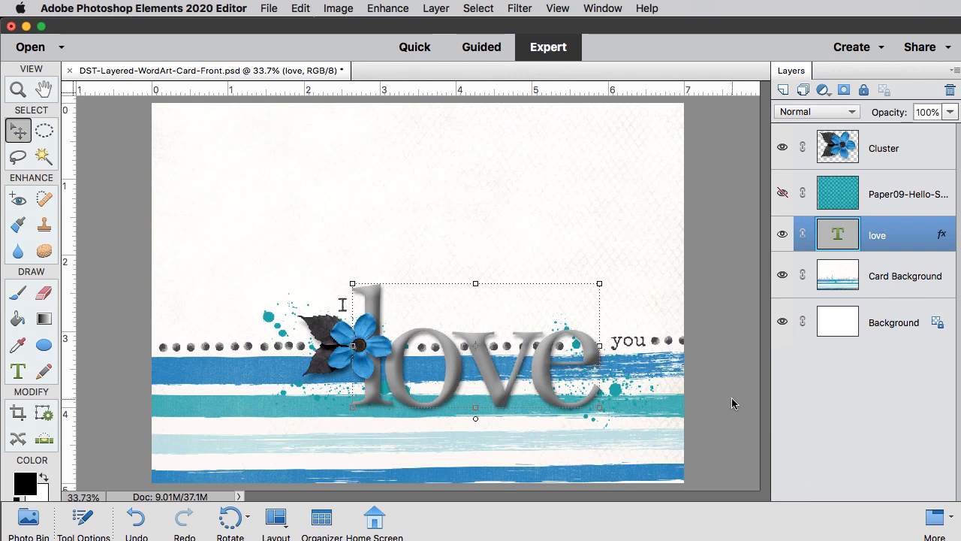
key("super+z")
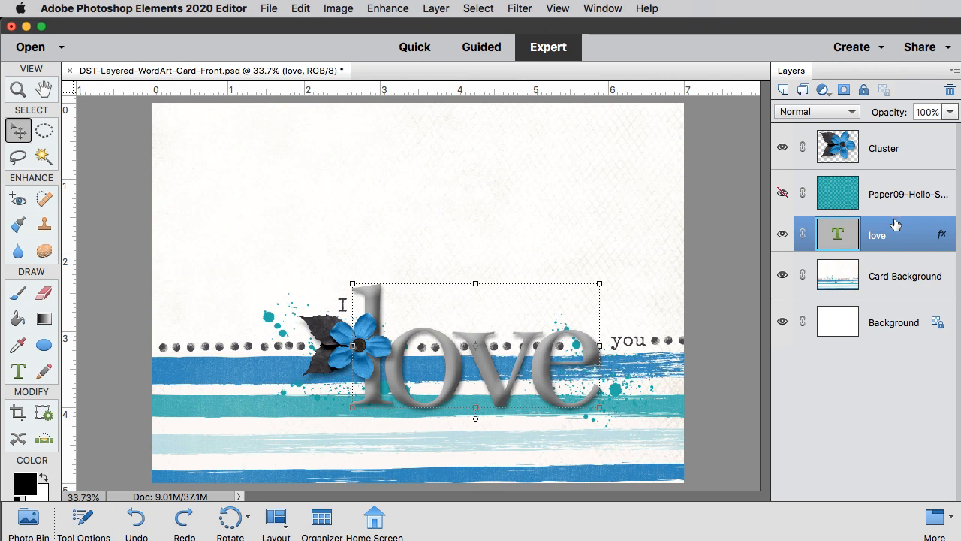
- Show the hidden teal polka-dot Paper09 layer and clip it to the "love" text layer
left_click(781, 194)
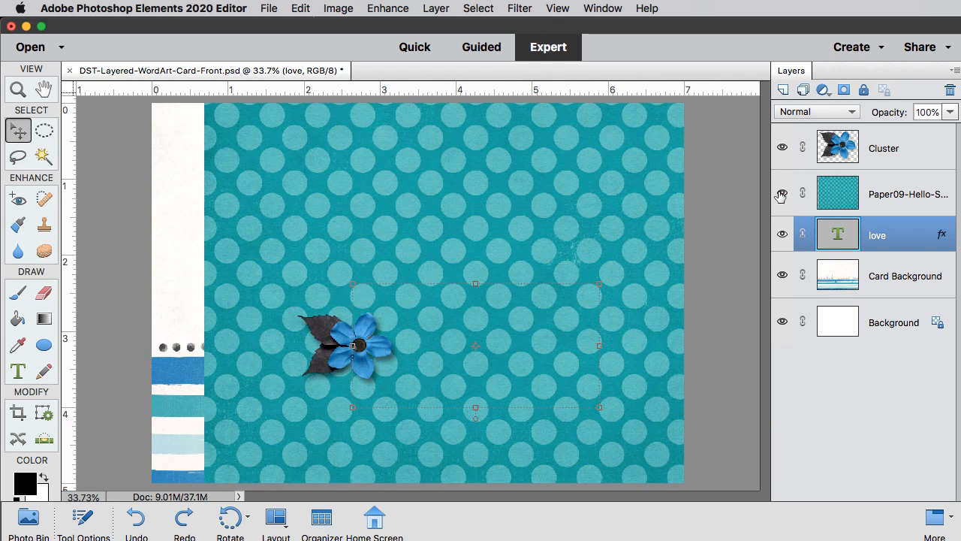
left_click(887, 199)
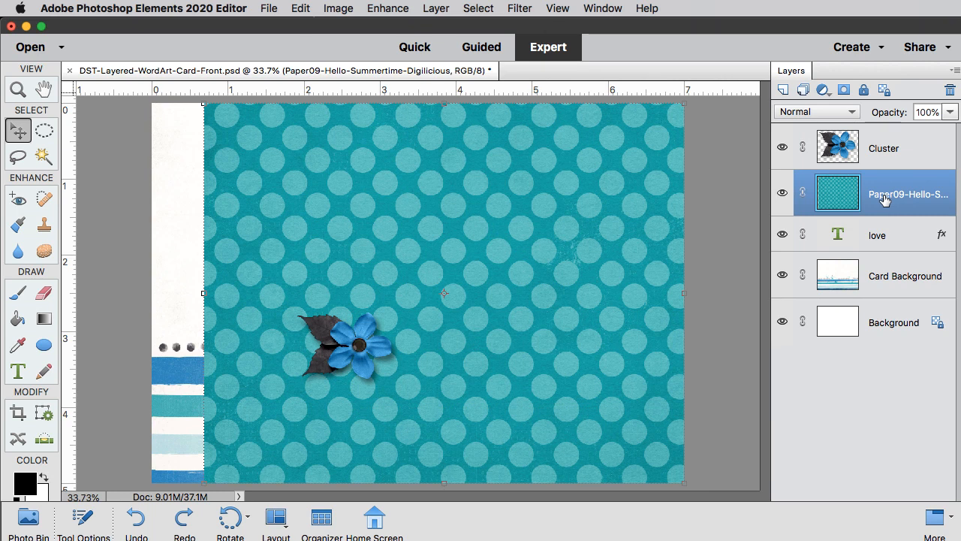
left_click(443, 8)
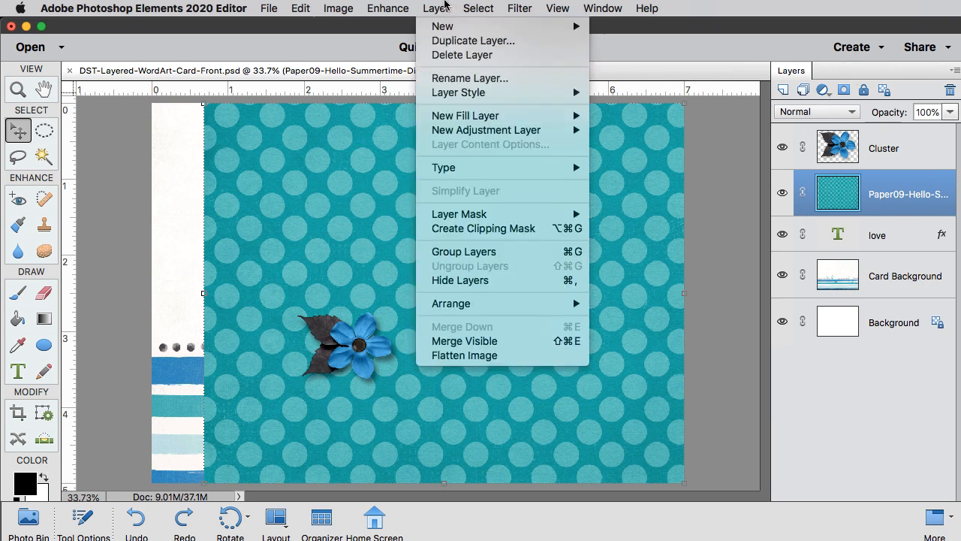
left_click(494, 231)
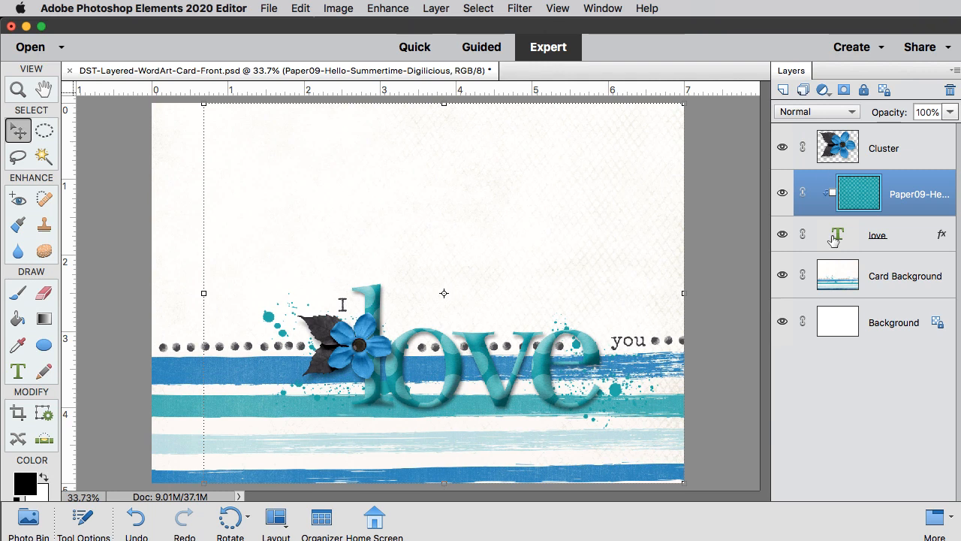
- Load the outline of the "love" text as a selection and expand it by 15 pixels
left_click_drag(833, 237, 834, 239)
left_click(833, 239, "super")
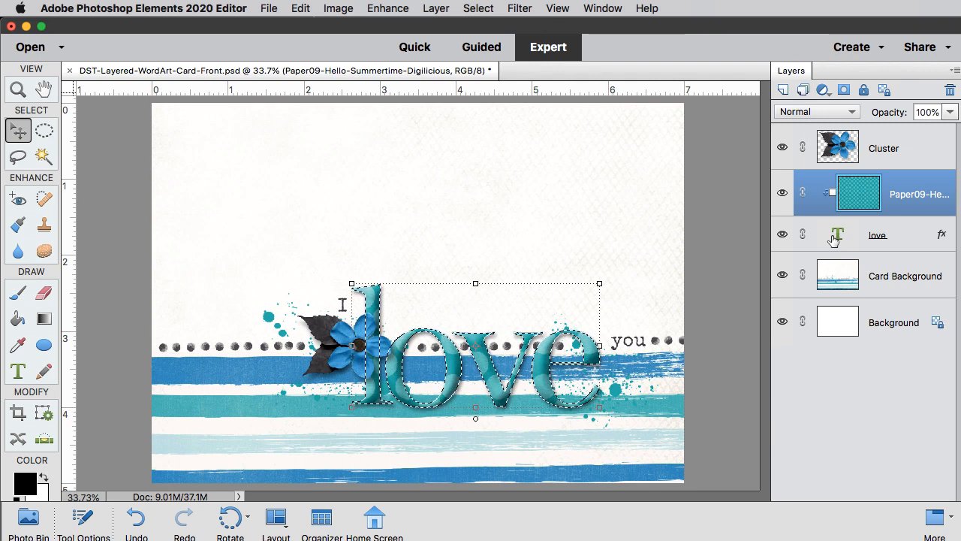
left_click(478, 7)
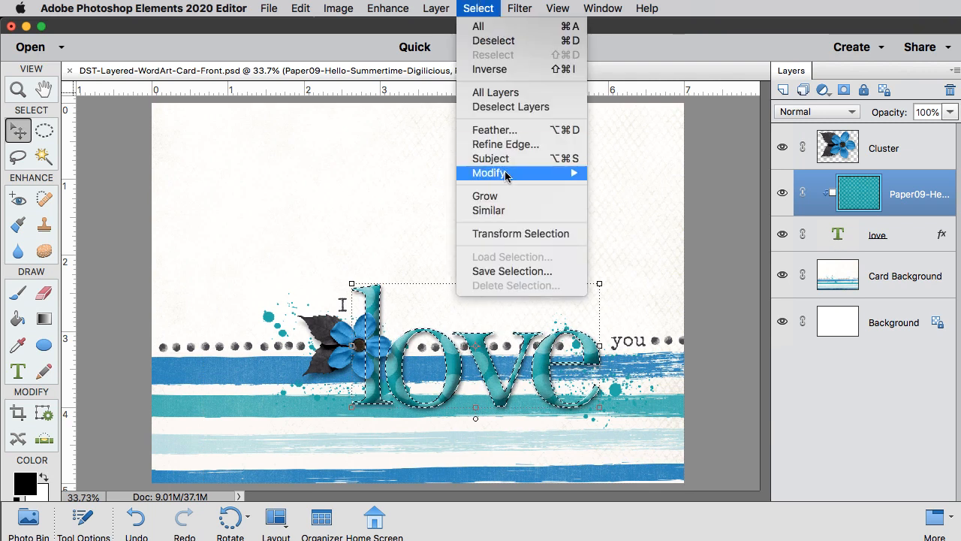
mouse_move(526, 173)
left_click(629, 202)
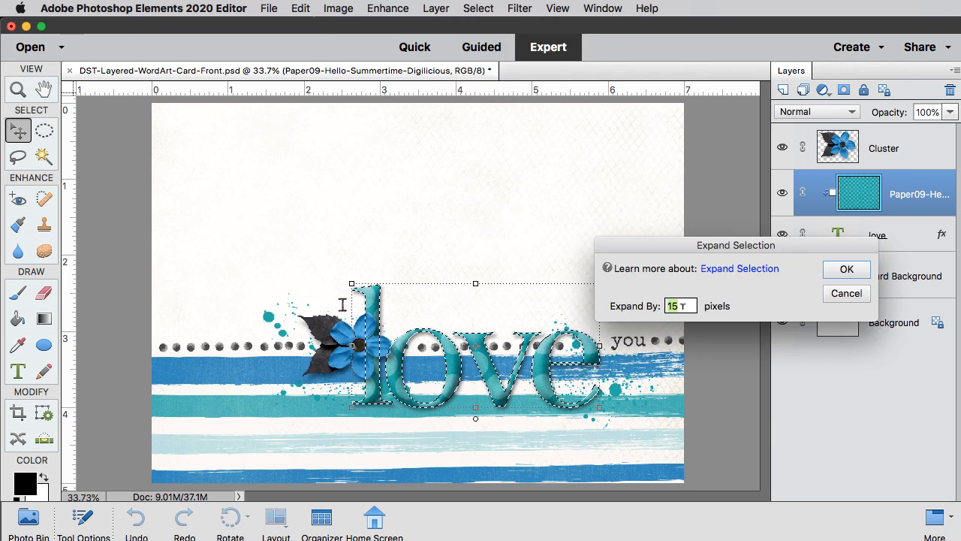
left_click(846, 269)
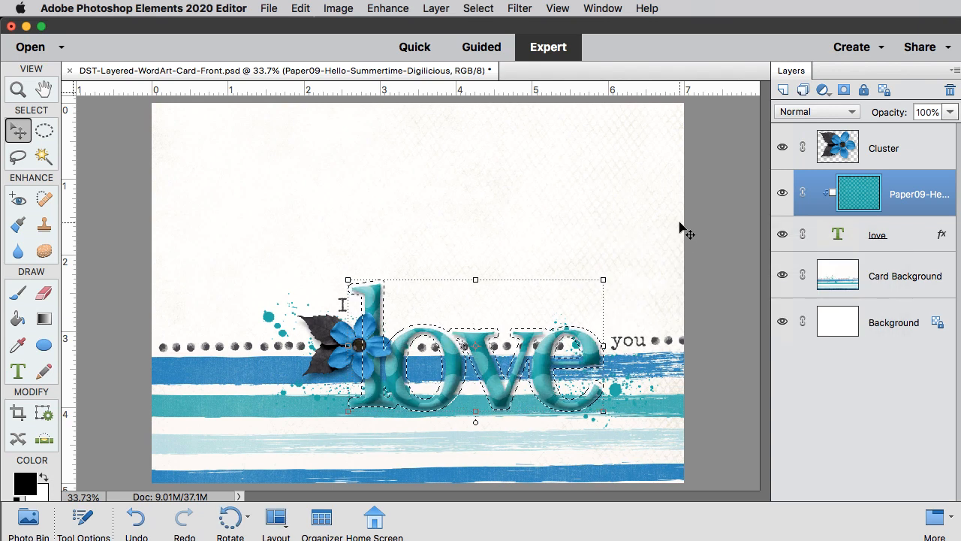
- Fill the expanded selection with pale aqua d3fffd on a new layer directly above Card Background, and deselect
left_click(904, 286)
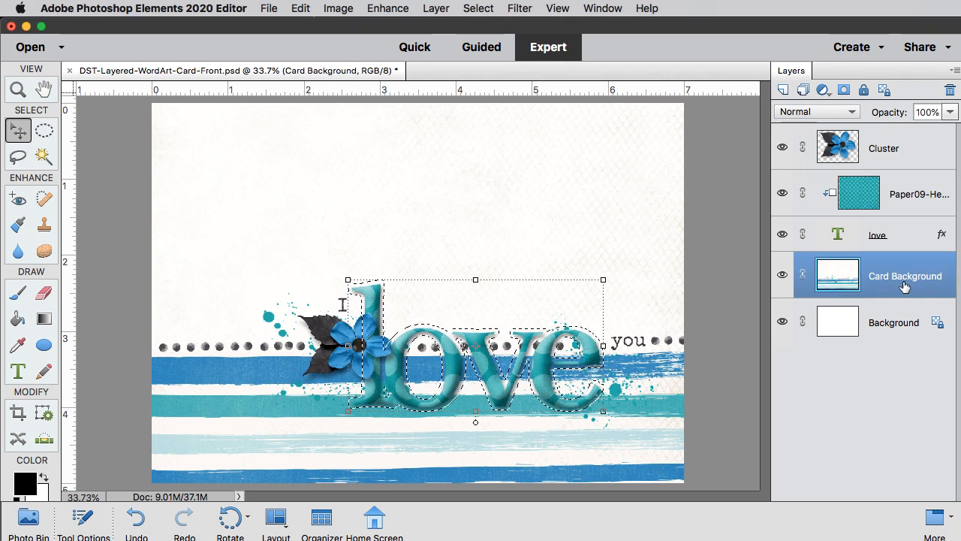
left_click(784, 90)
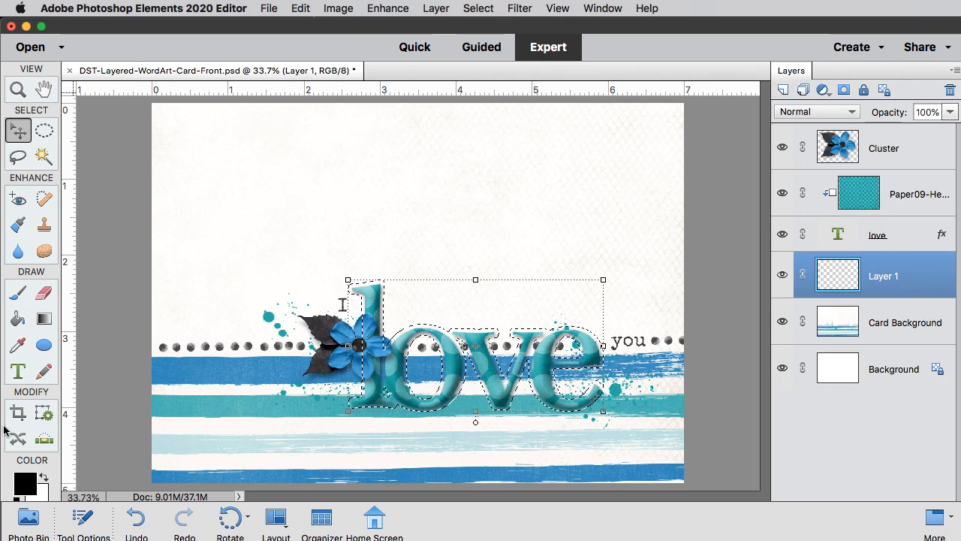
left_click(27, 481)
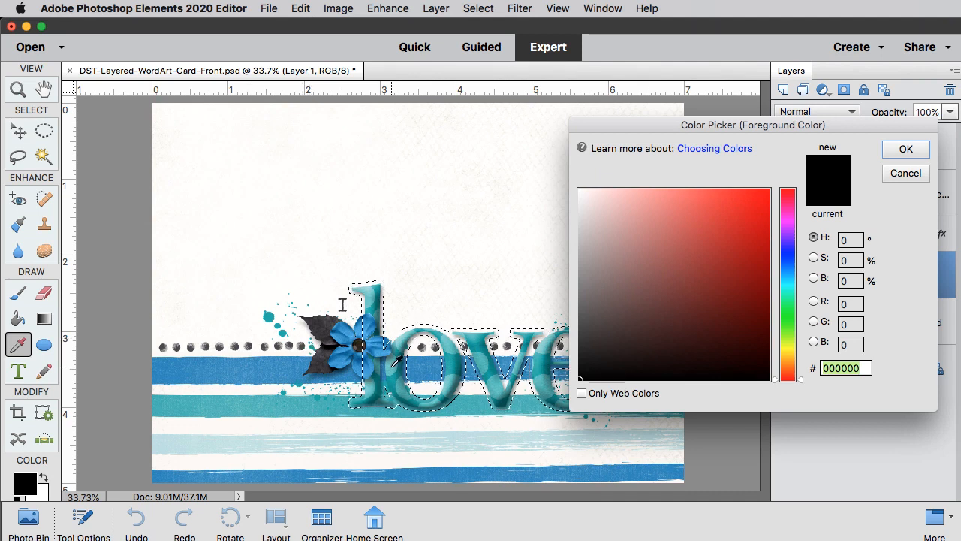
left_click(391, 369)
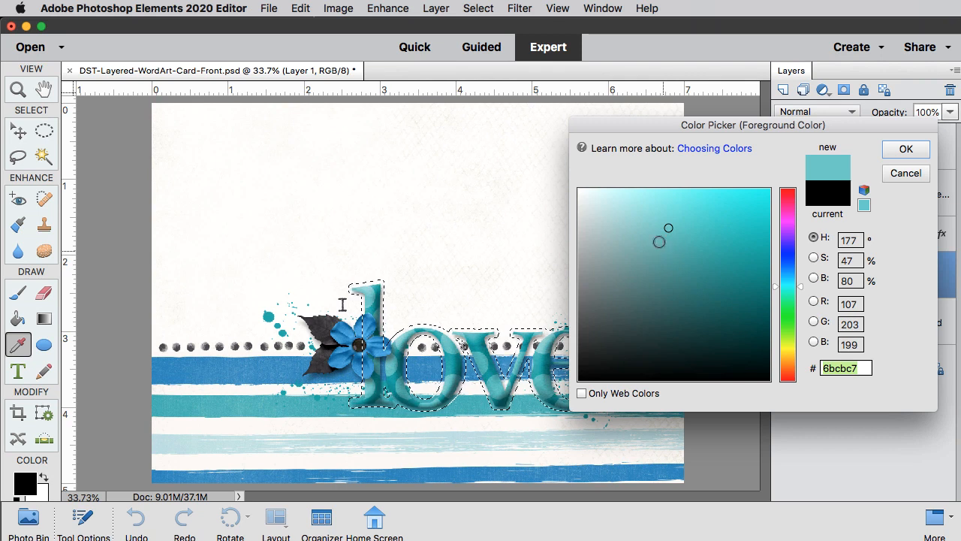
left_click(639, 229)
mouse_move(639, 229)
left_mouse_down()
mouse_move(620, 212)
mouse_move(611, 181)
left_mouse_up()
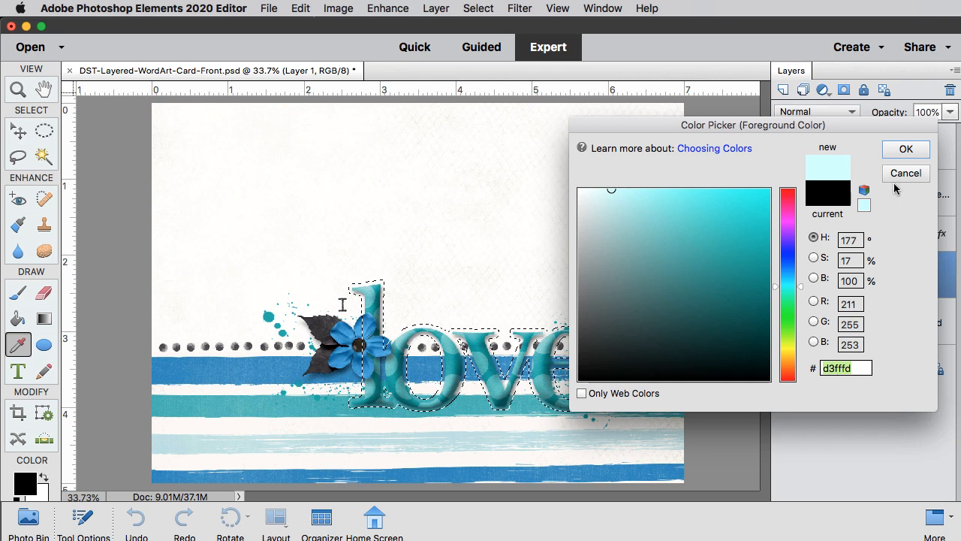
left_click(900, 150)
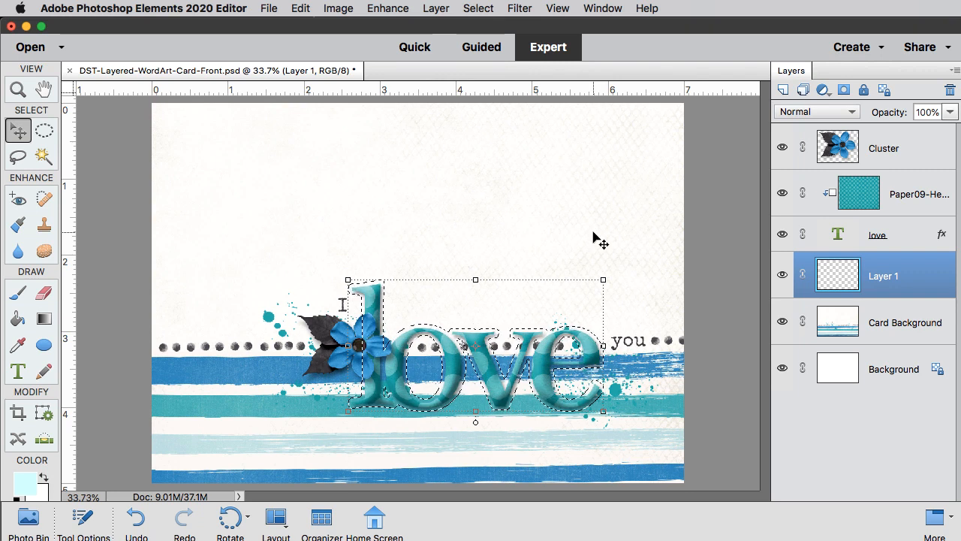
key("alt+BackSpace")
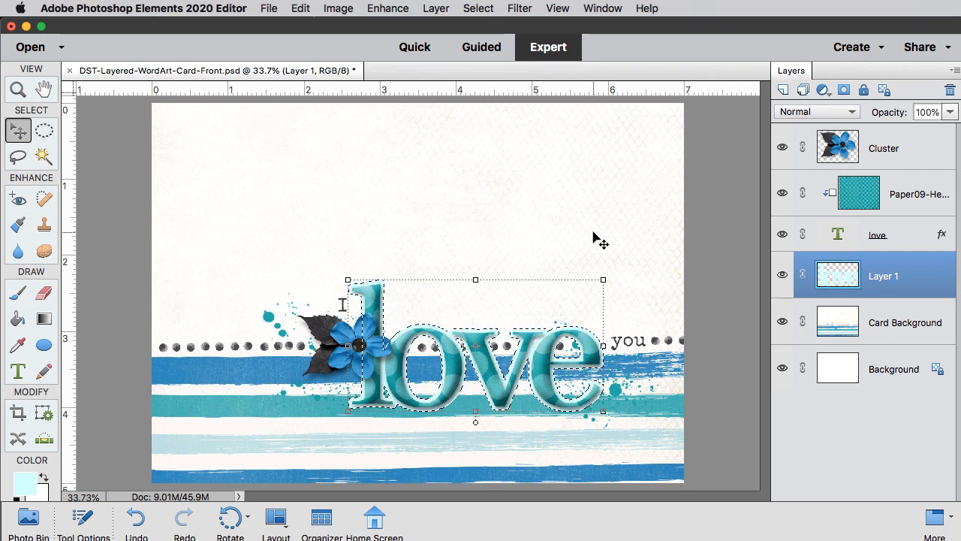
key("super+d")
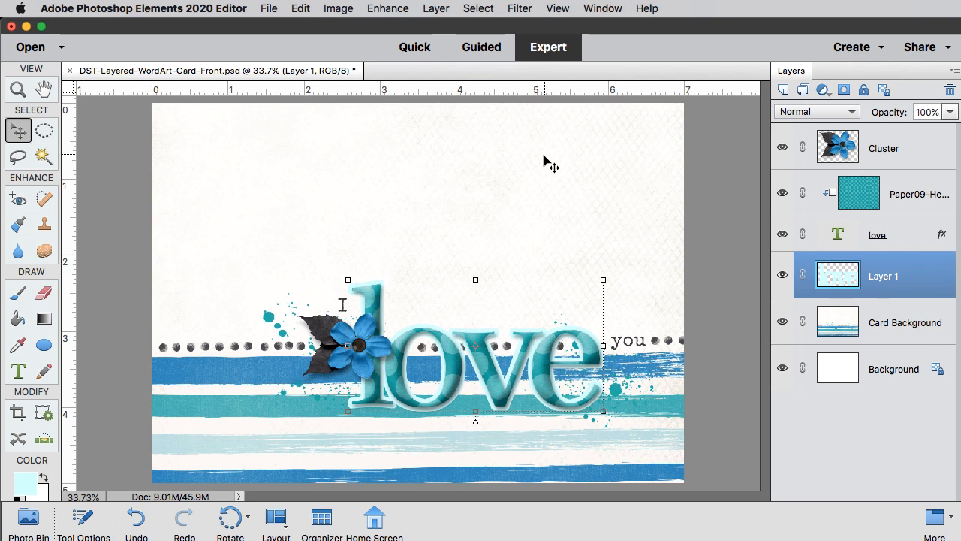
- Apply a drop shadow to the pale aqua outline layer with size 15 px, distance 10 px and opacity 50%
left_click(428, 7)
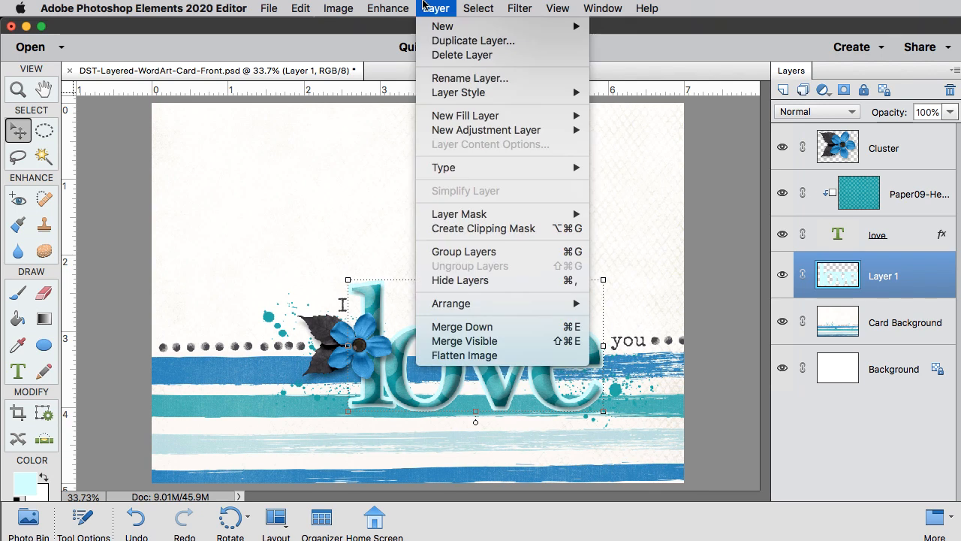
mouse_move(456, 92)
left_click(637, 93)
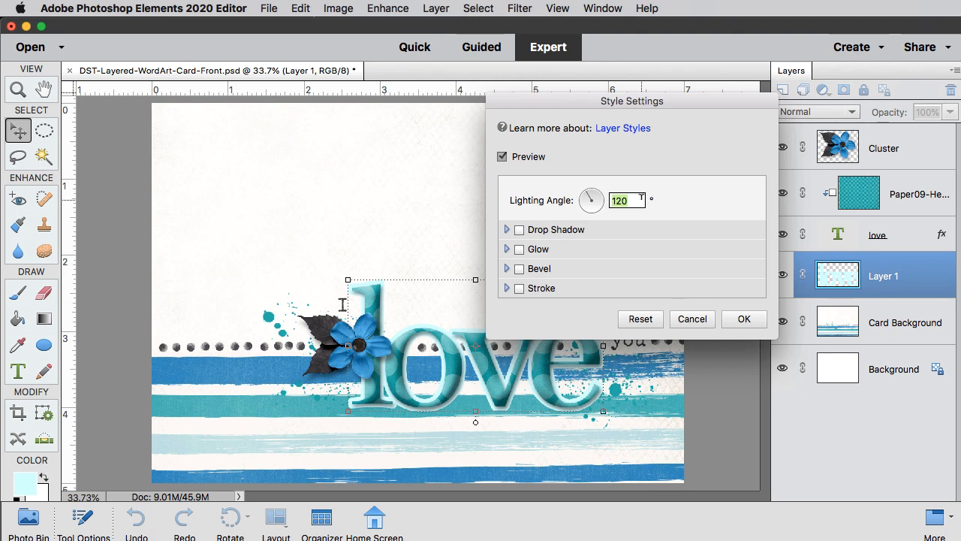
left_click(556, 230)
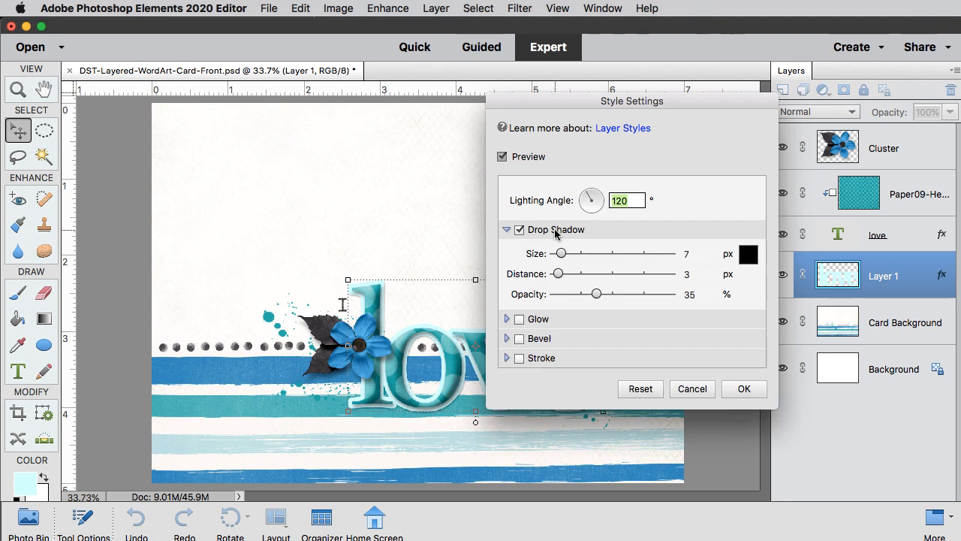
left_click(697, 253)
type("15")
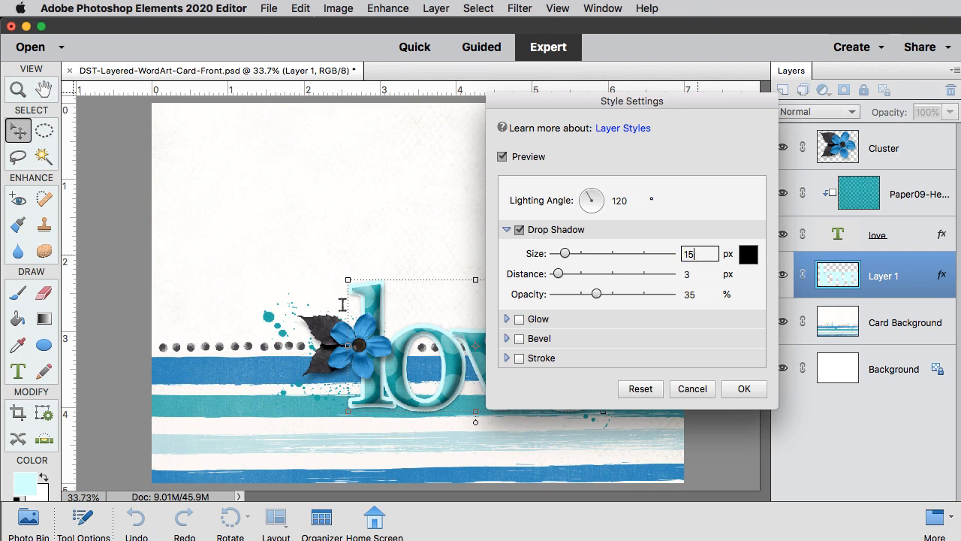
key("Tab")
type("10")
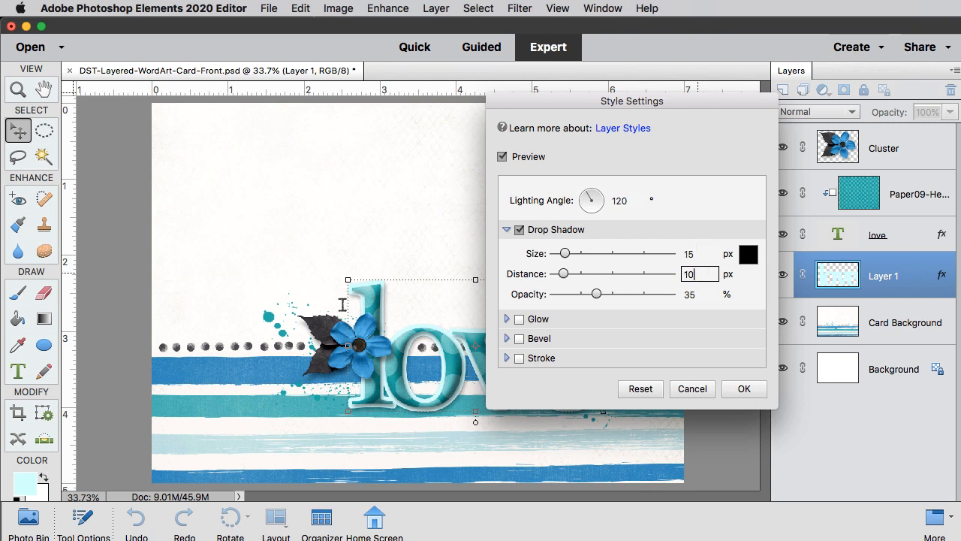
left_click(702, 289)
type("50")
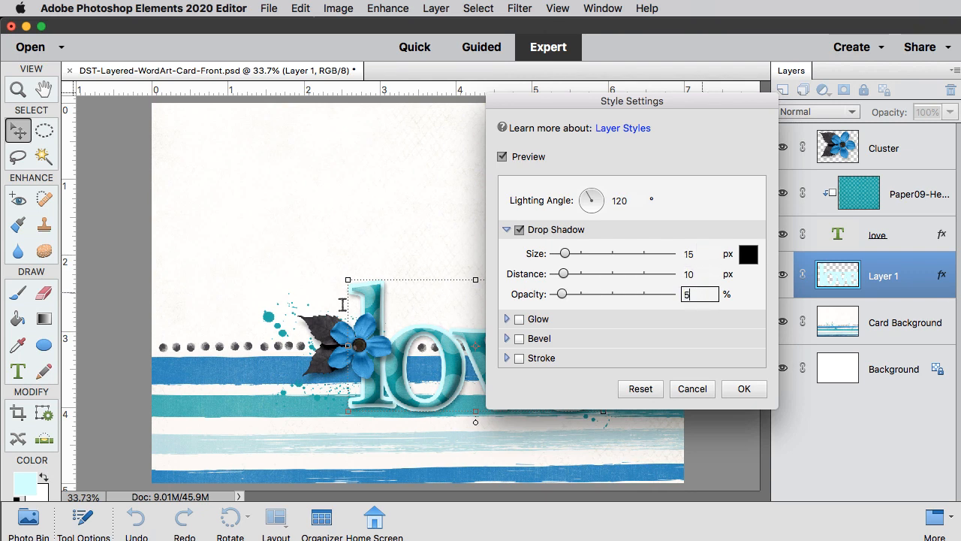
left_click(745, 389)
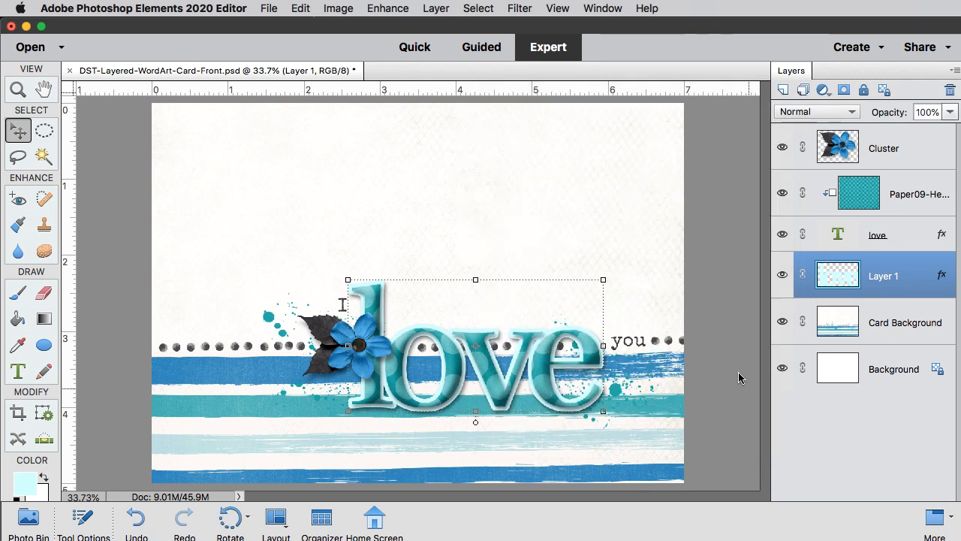